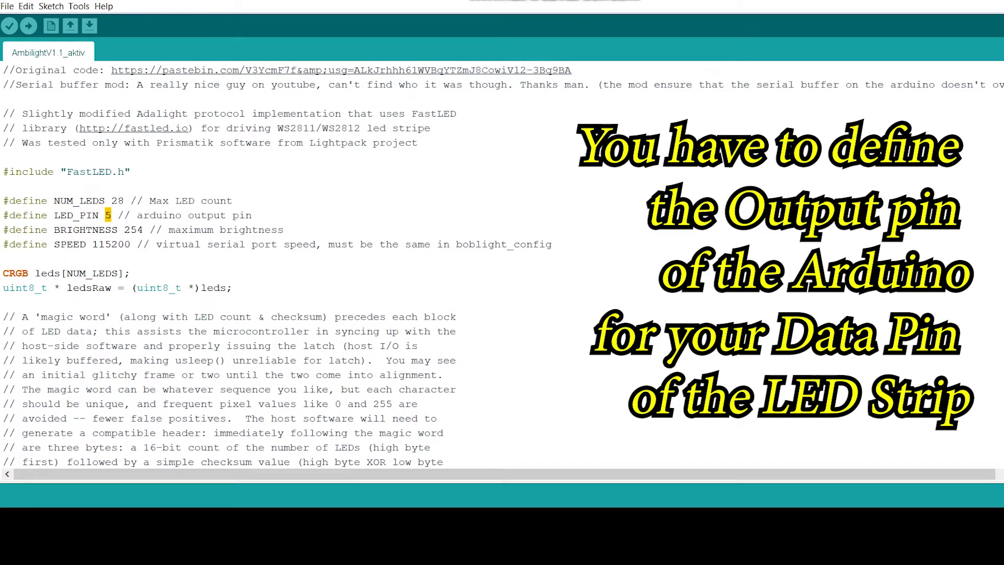
# Step: Highlight the BRIGHTNESS 254 line, then target an Arduino Nano with the ATmega328P processor
pyautogui.moveTo(94, 229); pyautogui.dragTo(144, 229)
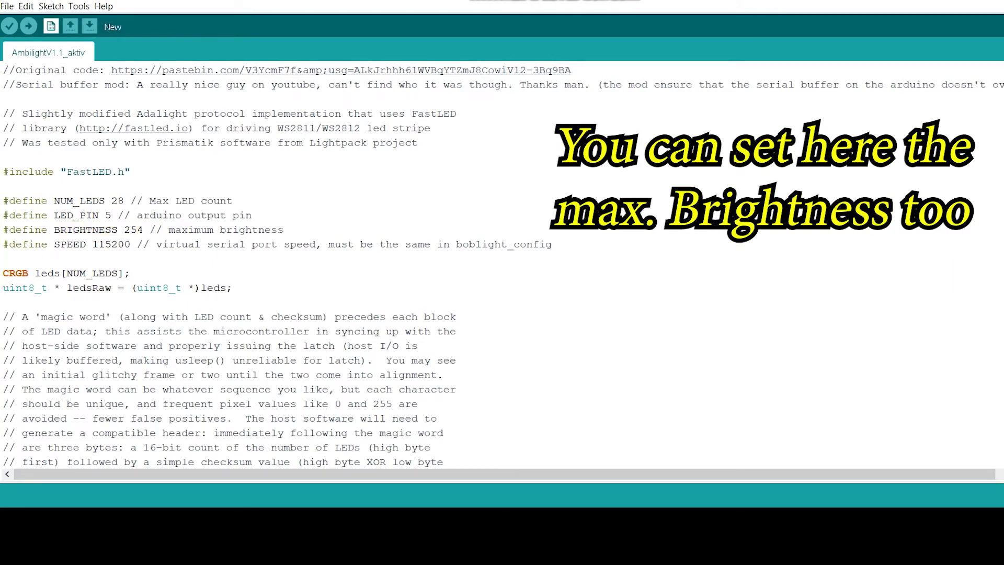
pyautogui.click(79, 6)
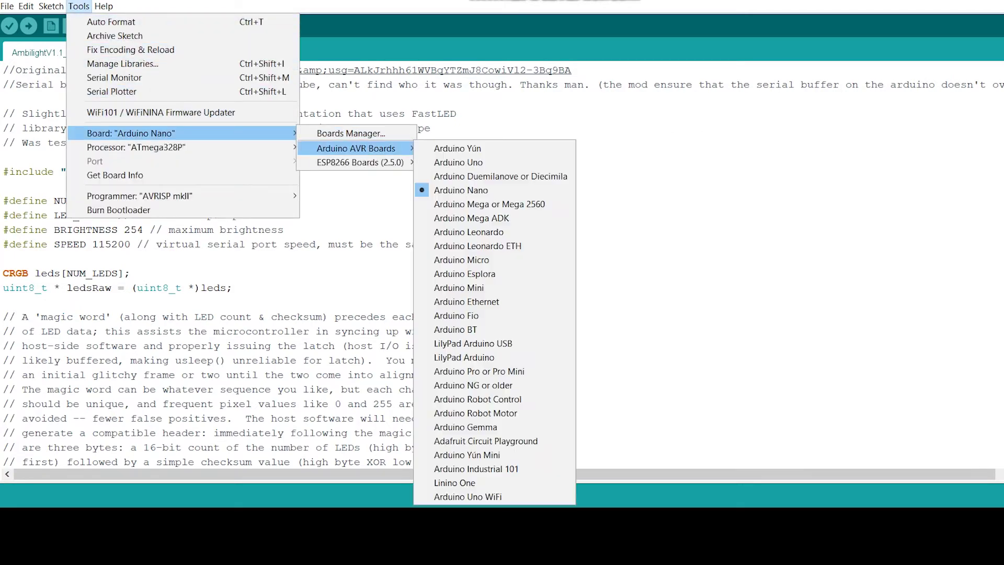
pyautogui.click(447, 188)
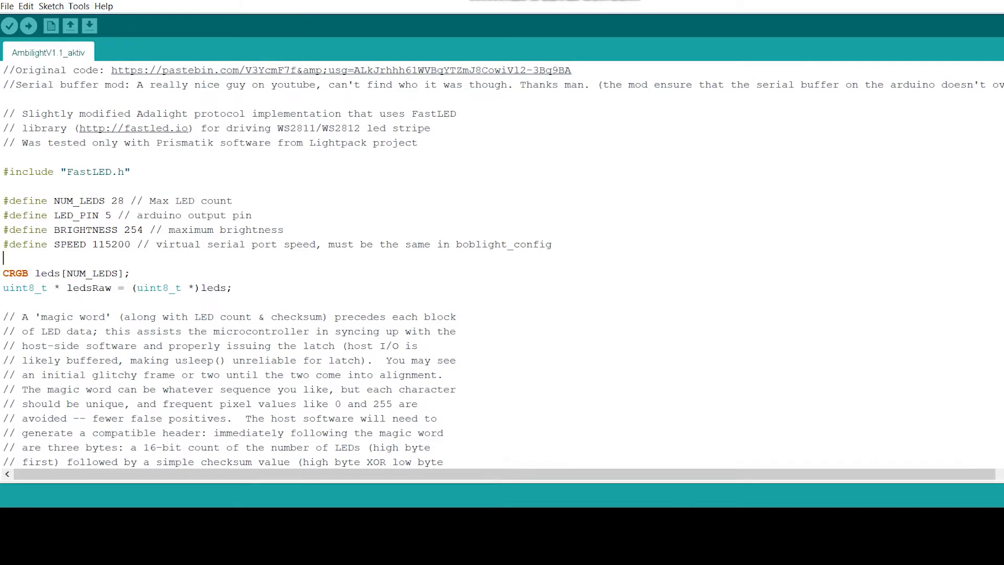
pyautogui.click(79, 6)
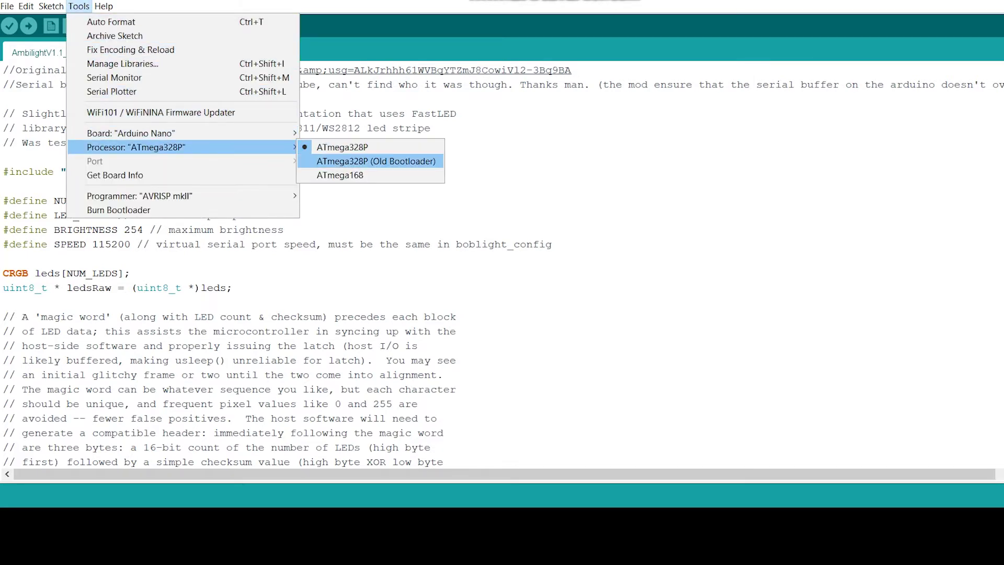
pyautogui.click(342, 147)
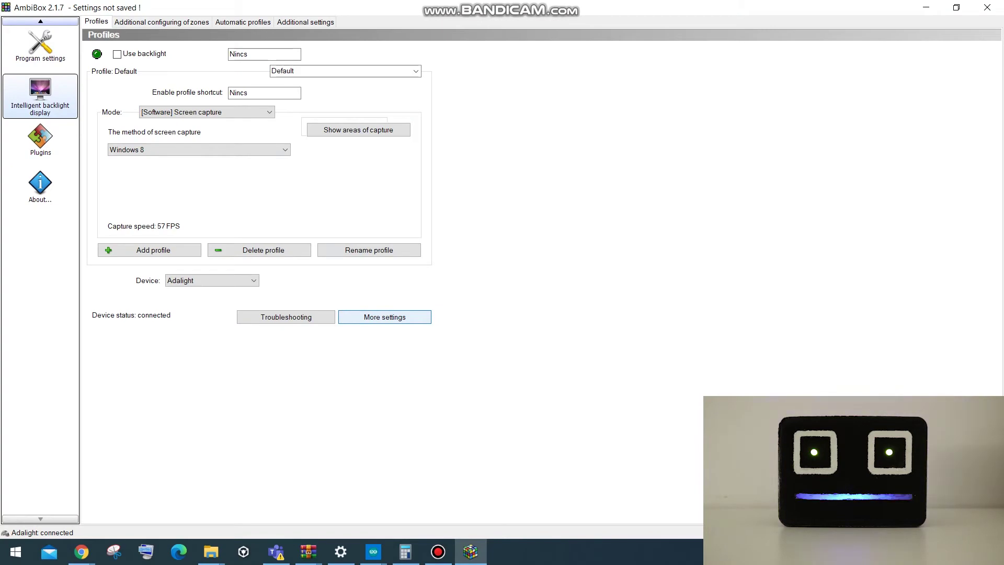
# Step: Expand More settings and preview the screen capture areas in the zones wizard
pyautogui.click(384, 317)
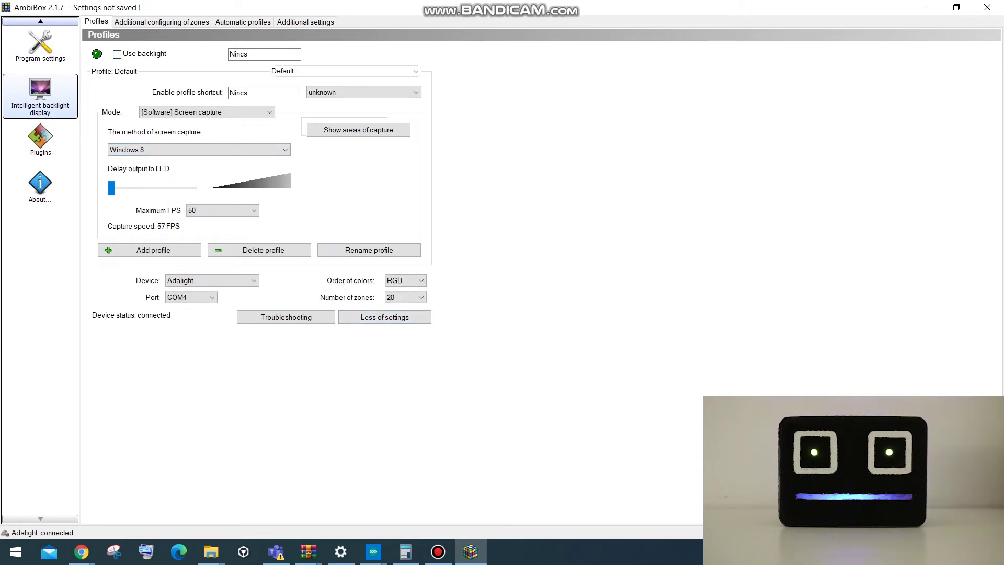
pyautogui.click(358, 129)
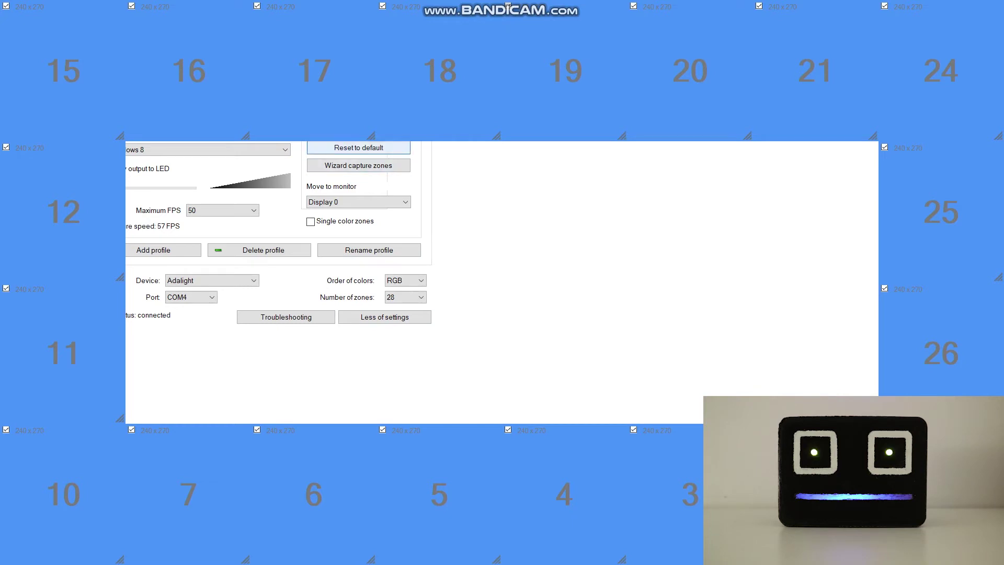
pyautogui.click(359, 165)
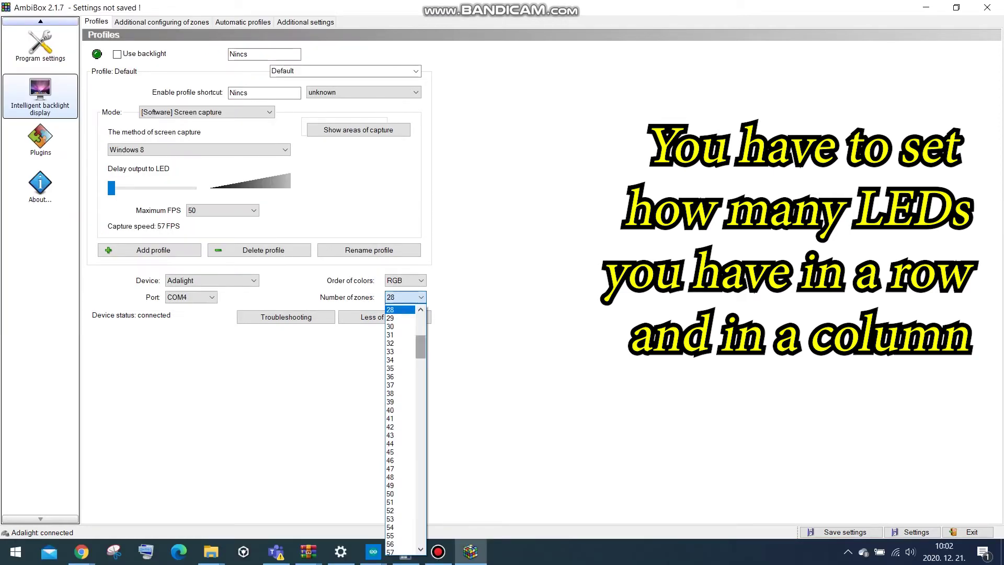
pyautogui.scroll(9, 400, 428)
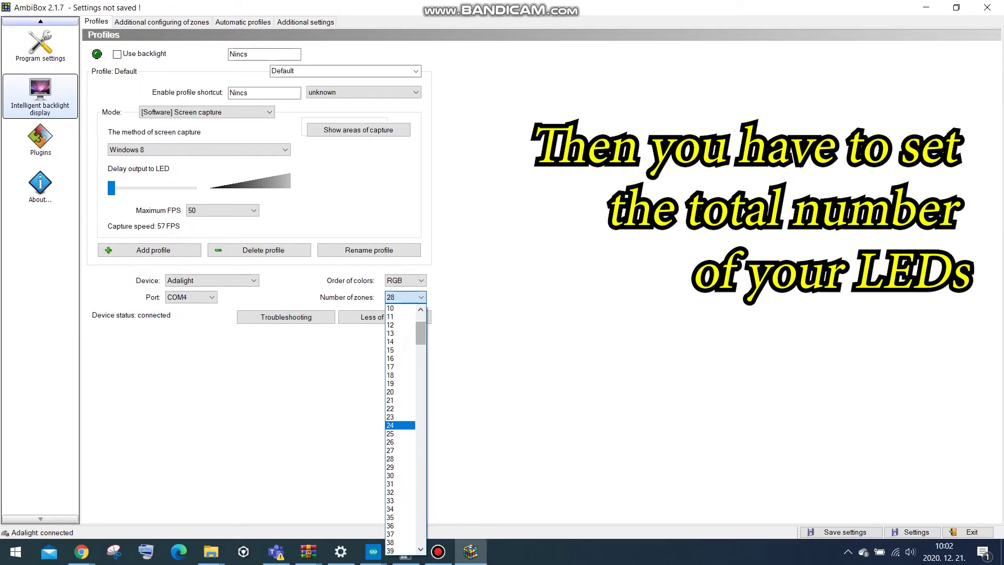
# Step: Keep 28 zones, the Adalight device type and the COM4 port
pyautogui.press('Return')
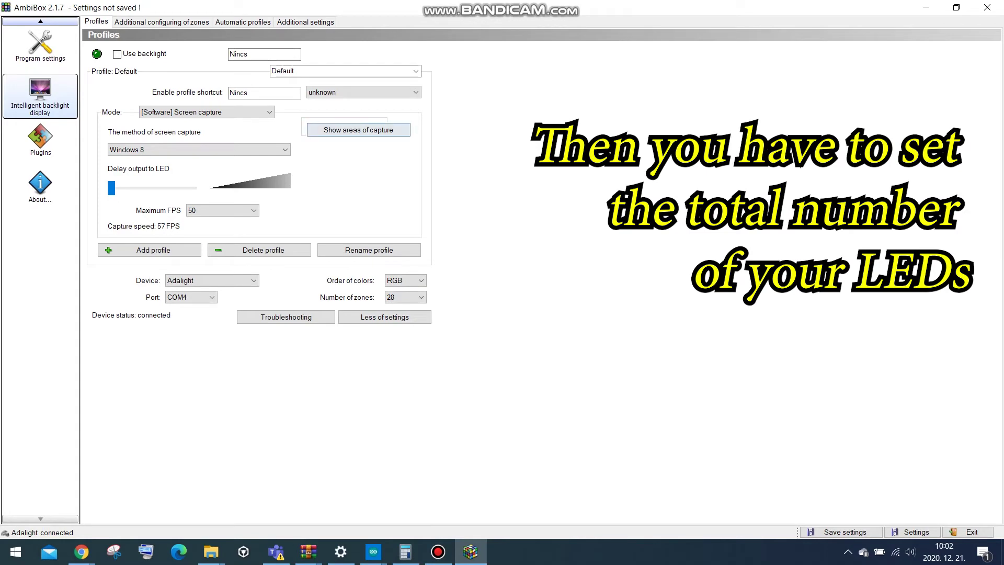
pyautogui.hotkey('alt', 'Down')
pyautogui.press('Return')
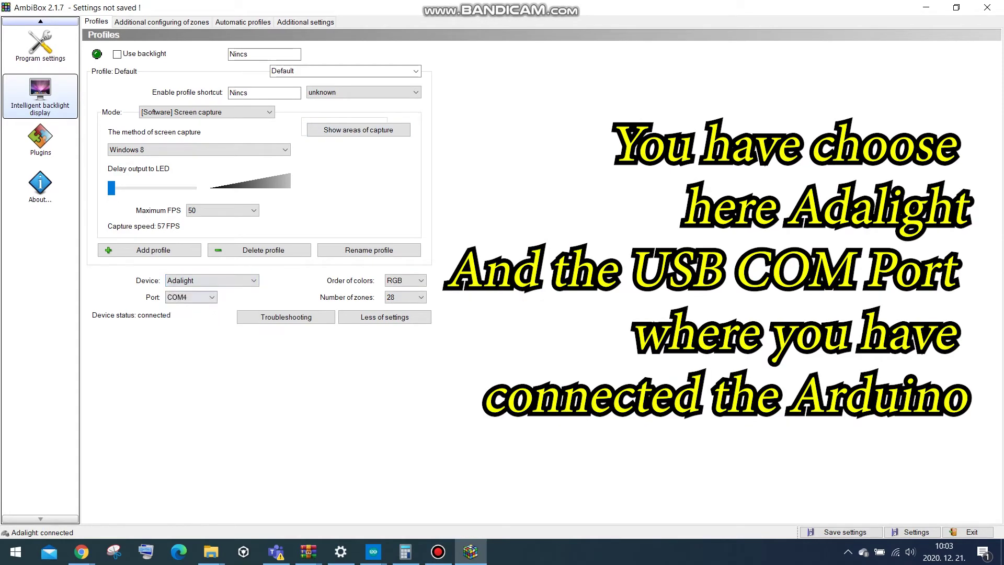